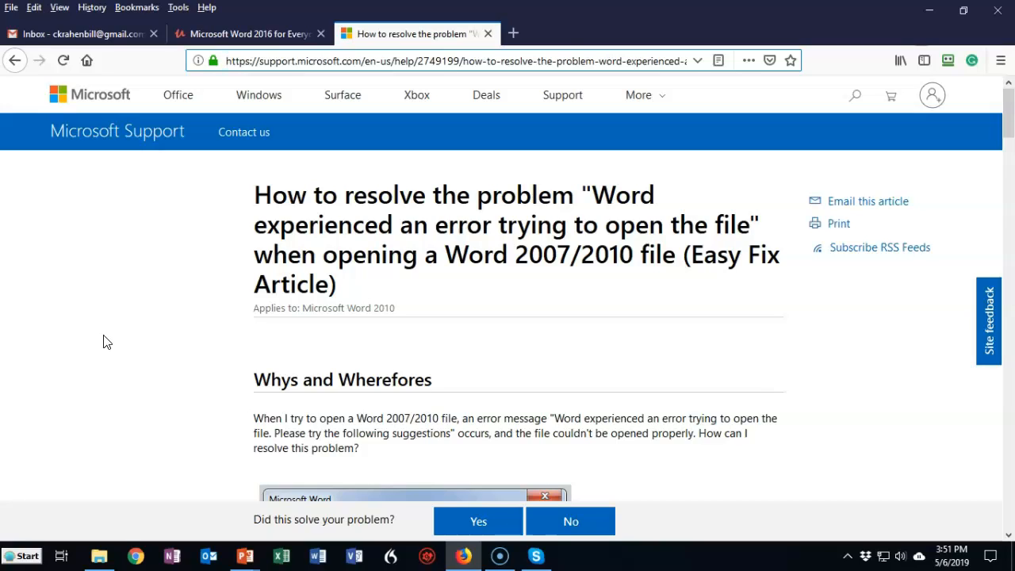
- Read the Microsoft Support article's cause and solution sections, covering unblocking the Word file and opening the Trust Center settings
click(73, 360)
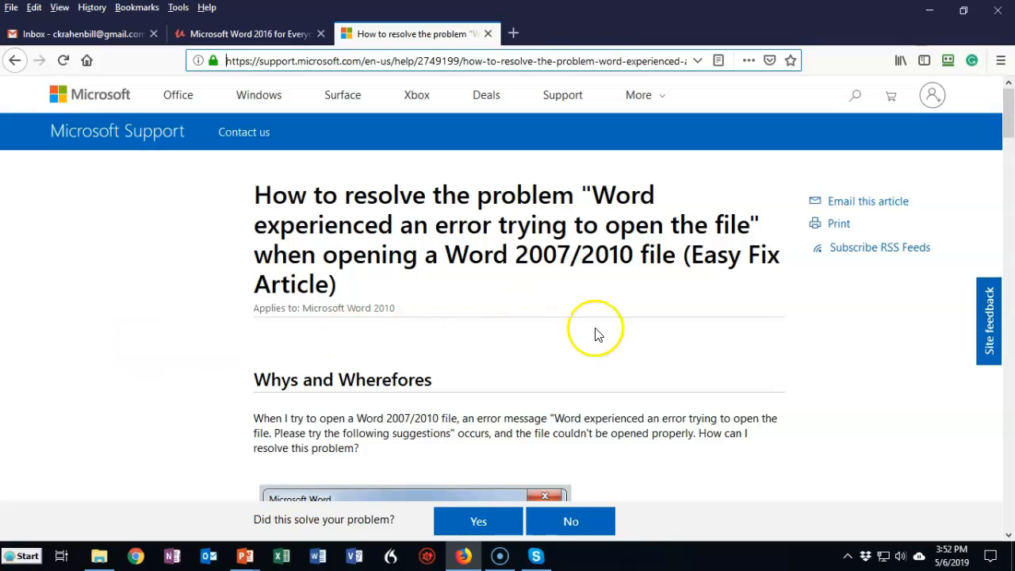
scroll(795, 326, down, 1)
scroll(789, 327, down, 5)
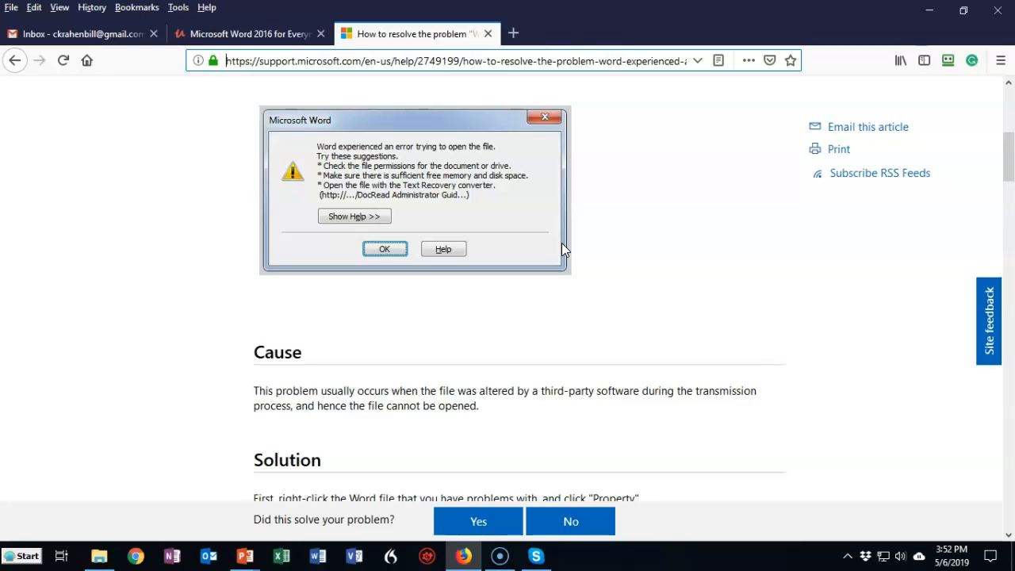
scroll(622, 239, down, 5)
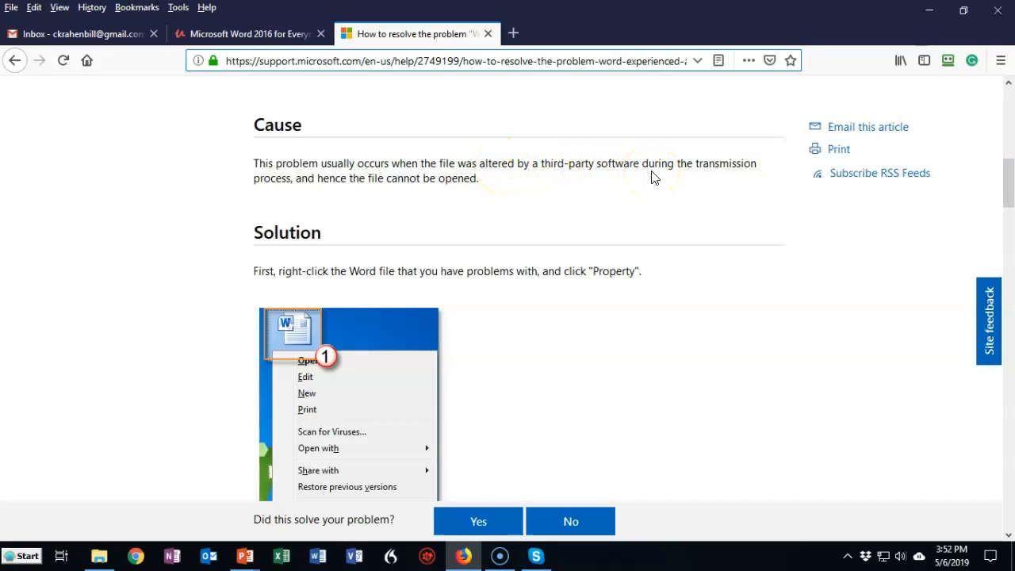
scroll(652, 177, down, 5)
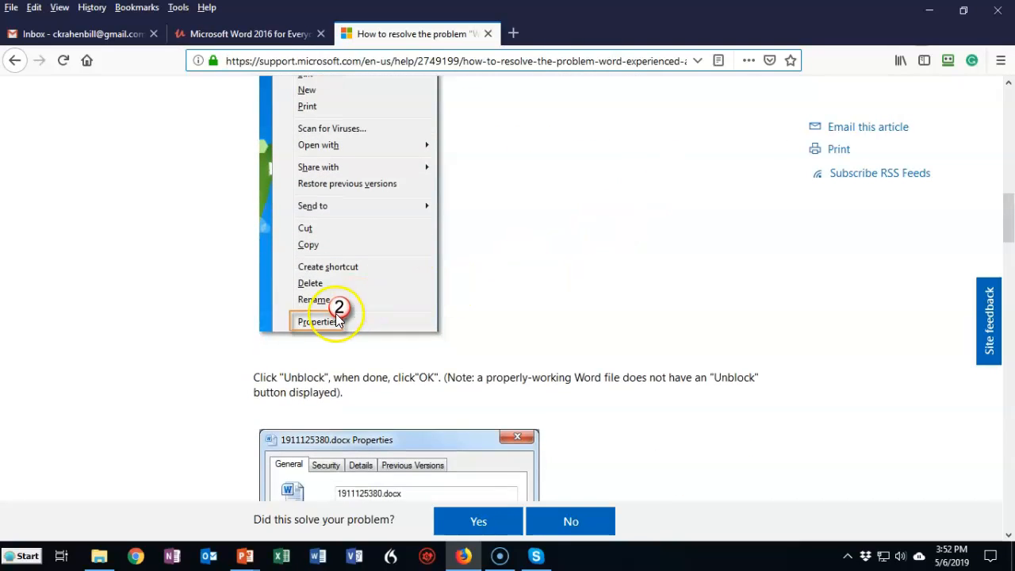
scroll(536, 315, down, 2)
scroll(534, 310, down, 5)
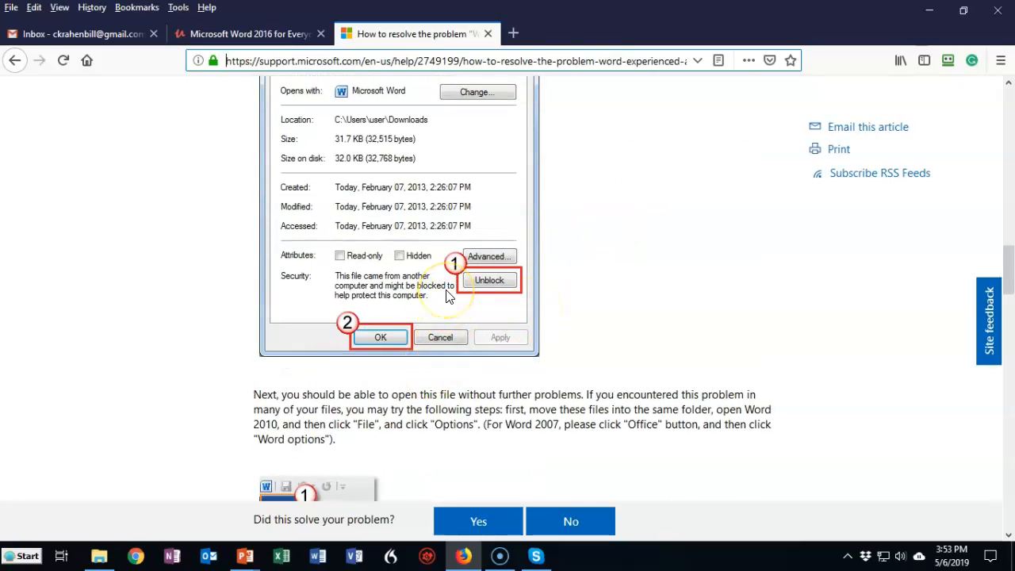
scroll(616, 288, down, 4)
scroll(620, 289, down, 2)
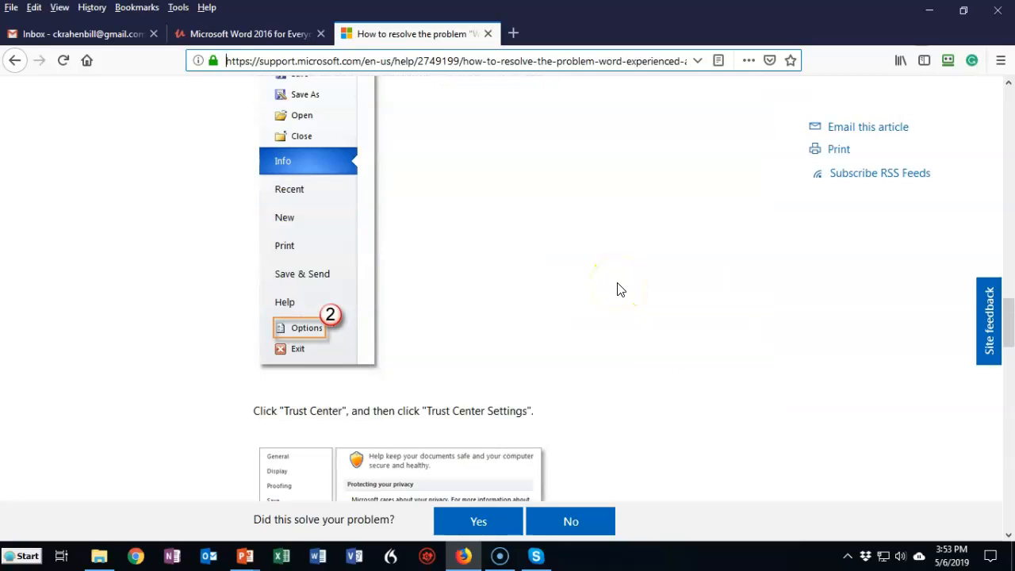
scroll(620, 289, down, 4)
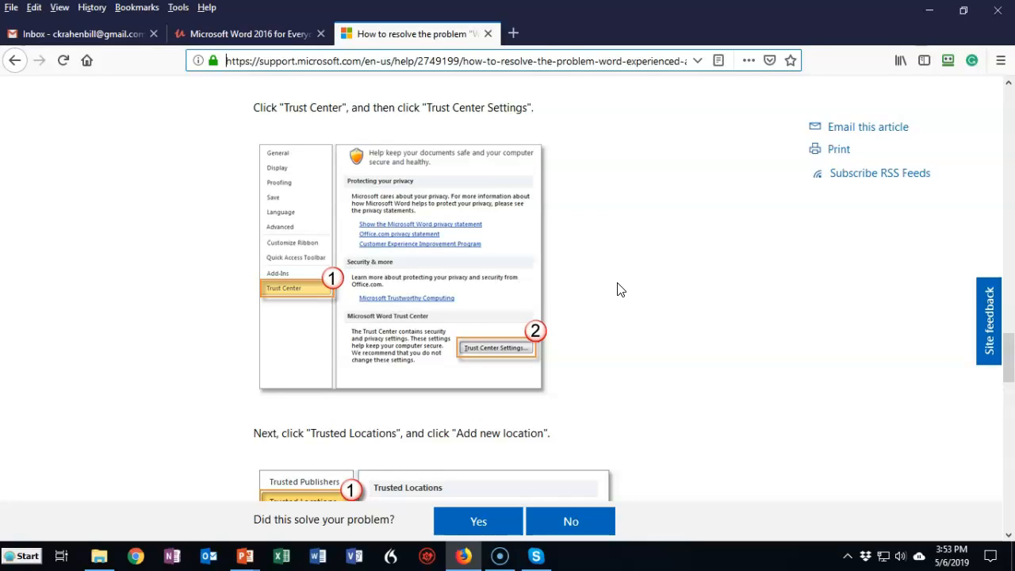
- Switch to File Explorer, try to open ARTICLE - Role of Pen Testing - v2_NV.docx from the Desktop folder, and close Word
click(99, 555)
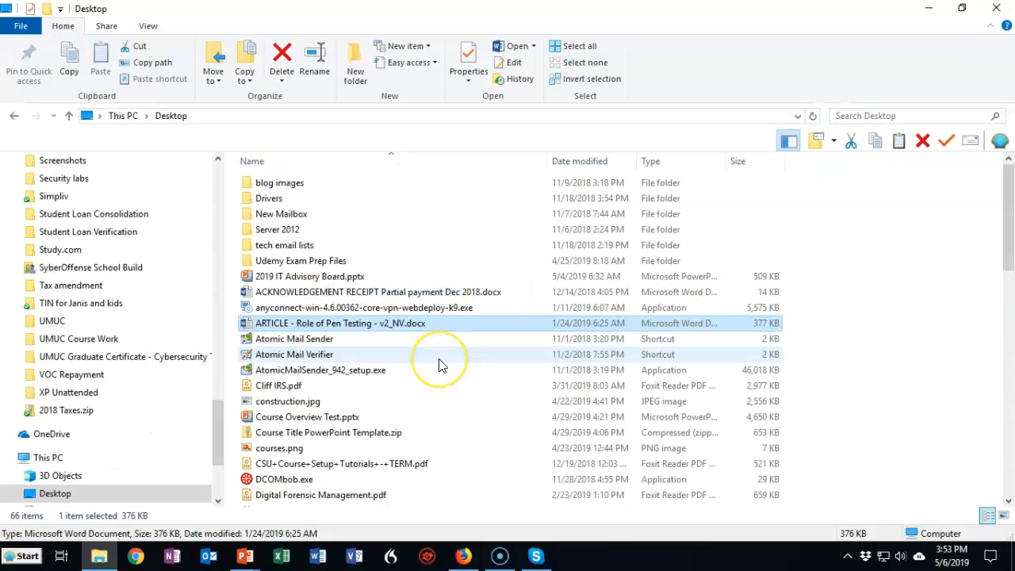
click(402, 329)
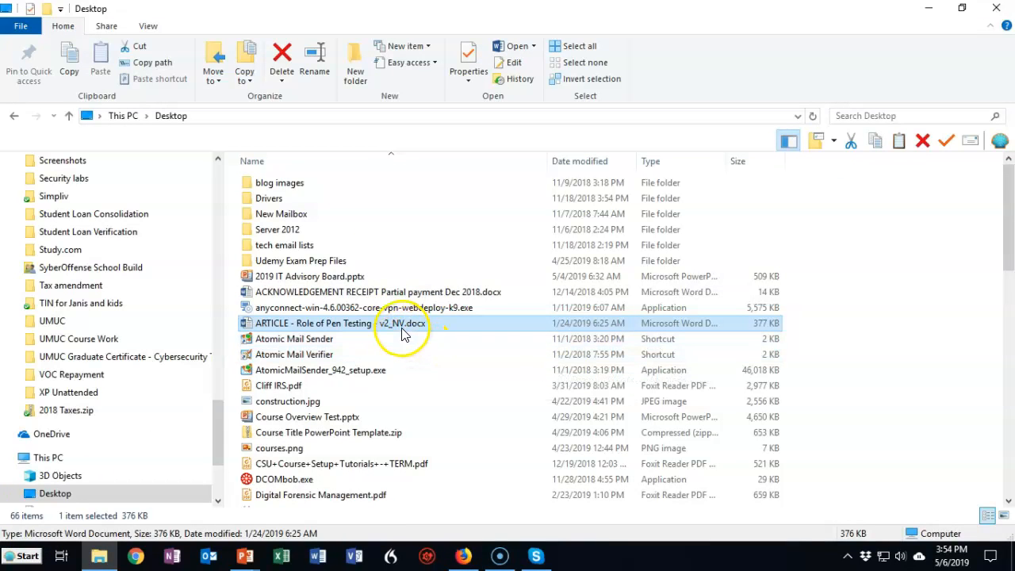
double_click(402, 329)
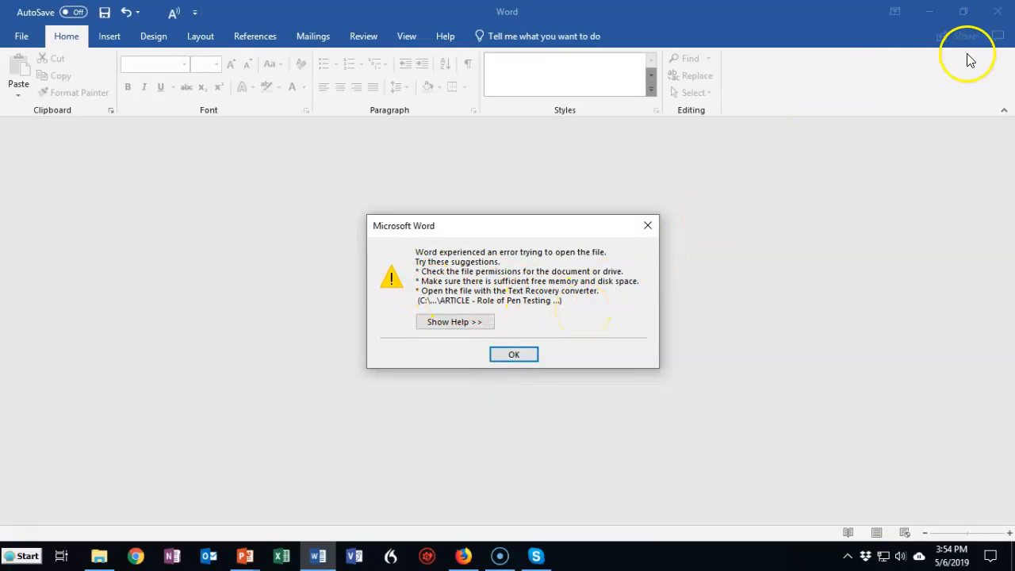
click(998, 12)
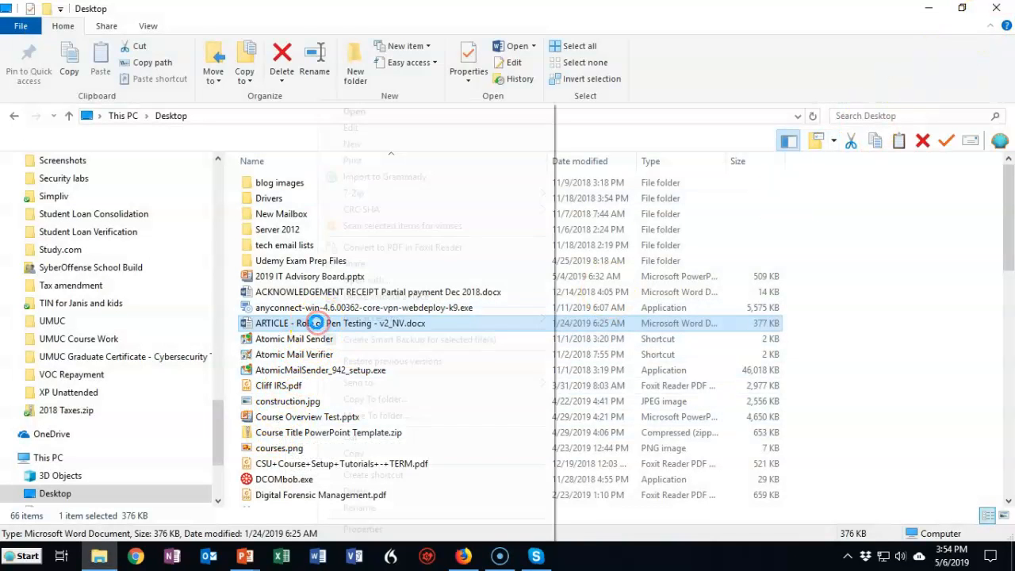
- Unblock ARTICLE - Role of Pen Testing - v2_NV.docx in its file properties and apply the change
right_click(318, 326)
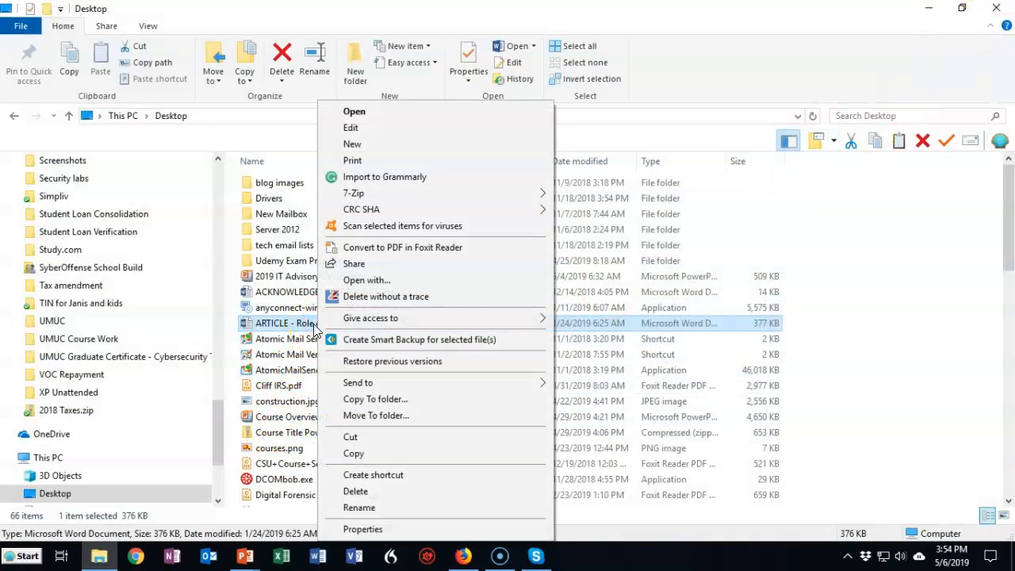
click(362, 528)
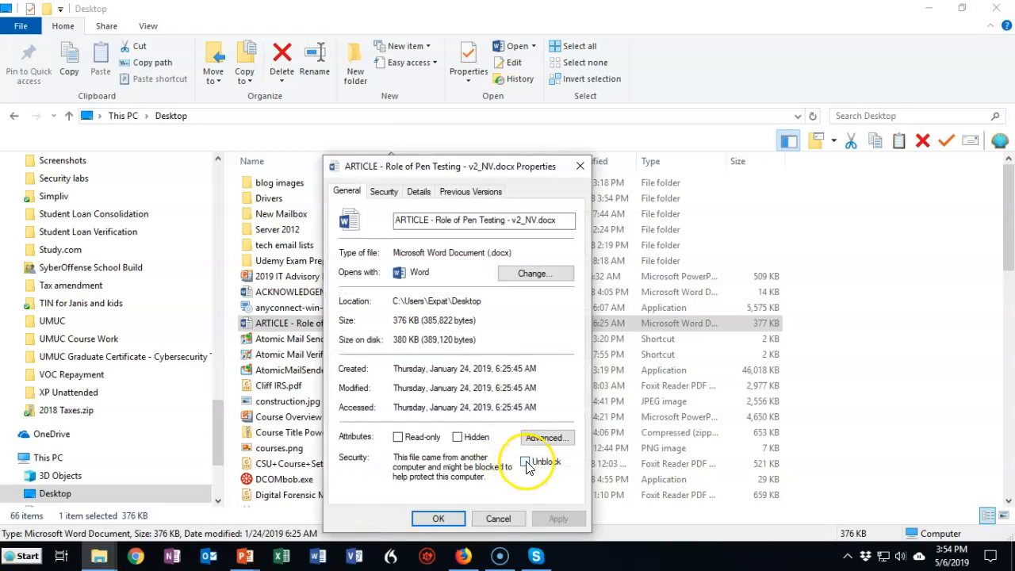
click(525, 462)
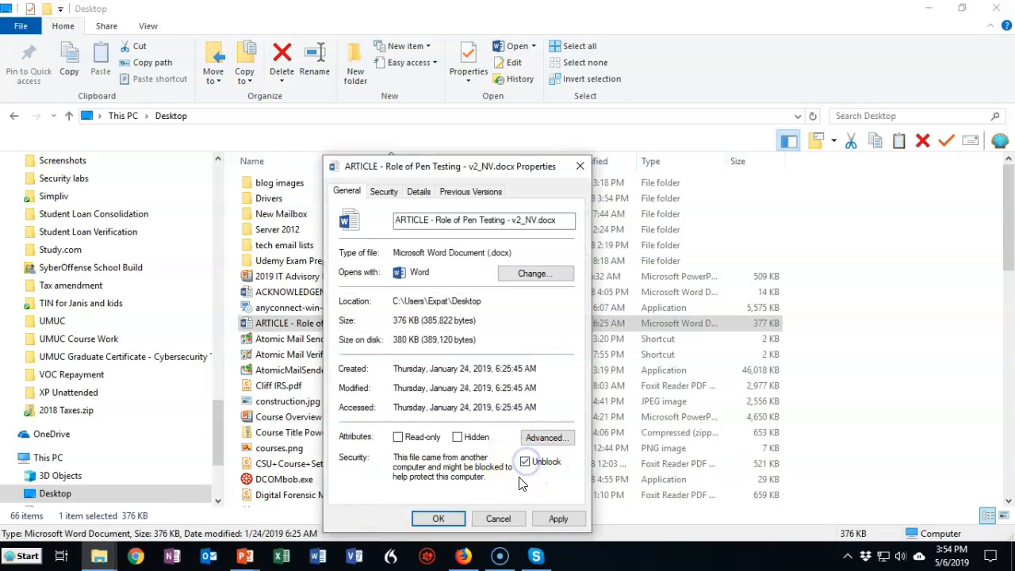
click(557, 519)
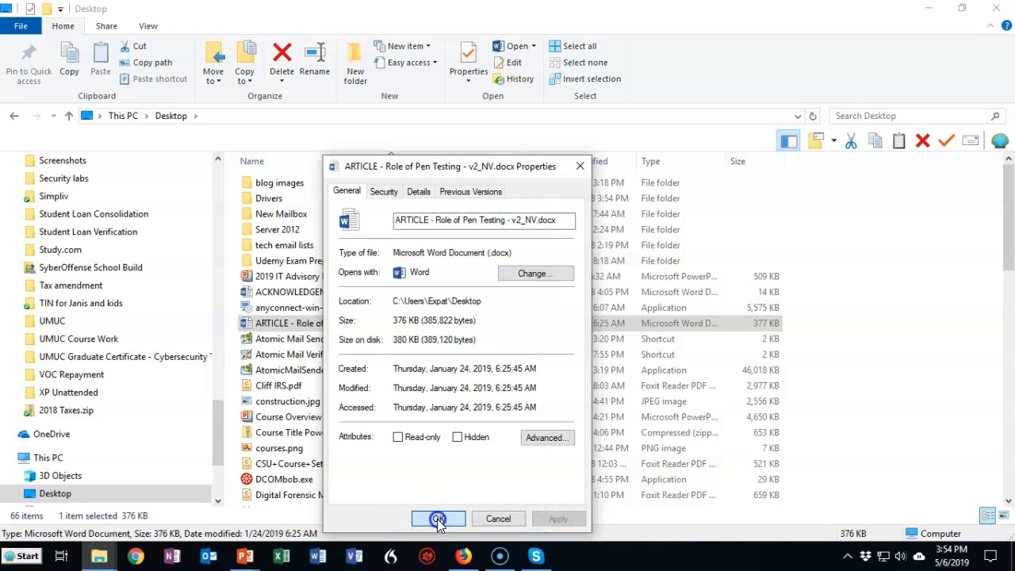
click(438, 518)
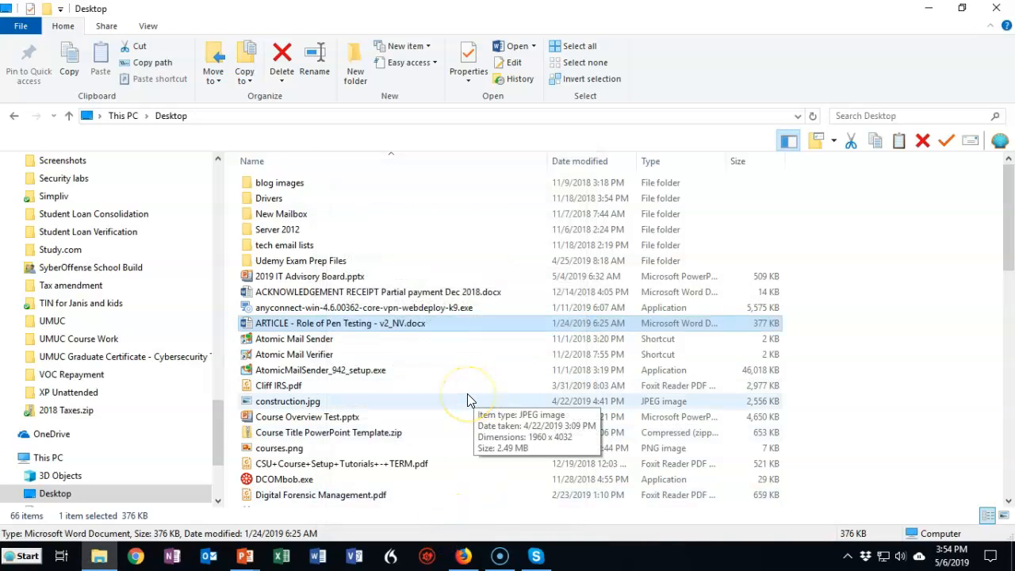
- Open the unblocked ARTICLE - Role of Pen Testing - v2_NV.docx in Word to check it, and close it again
double_click(350, 325)
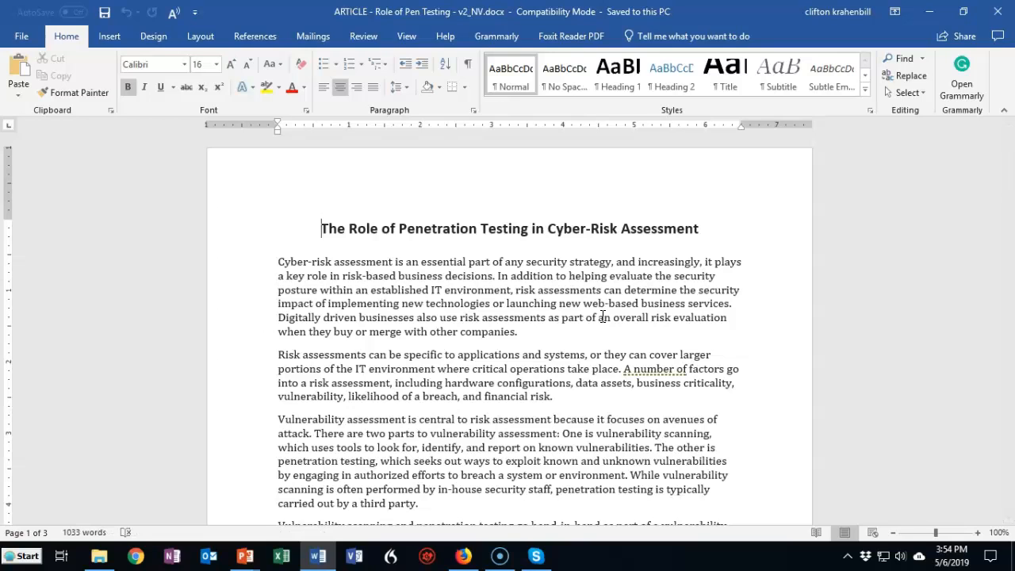
click(997, 12)
click(997, 12)
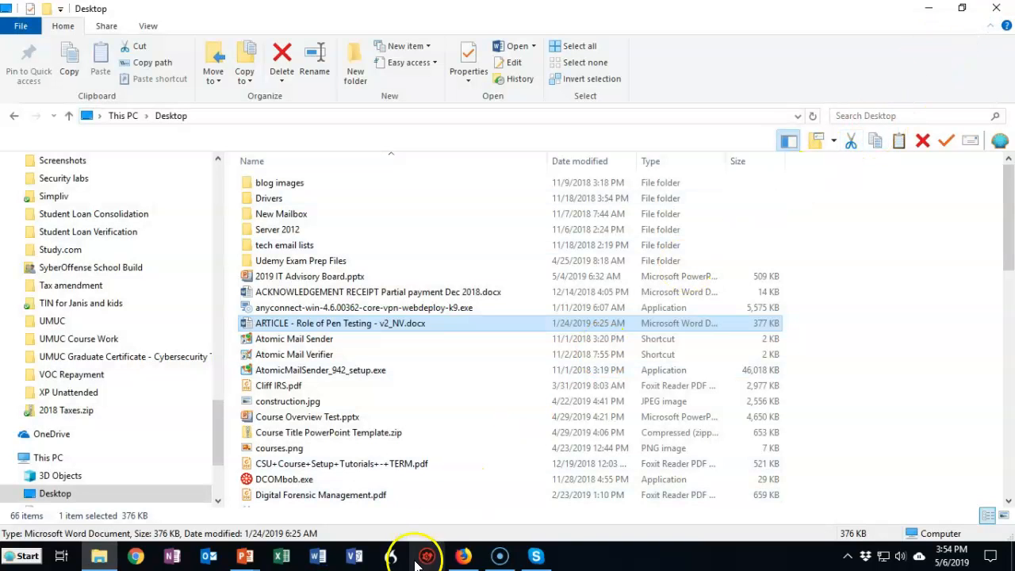
- Return to the support article in Firefox and read its instructions for adding a new trusted location
click(463, 555)
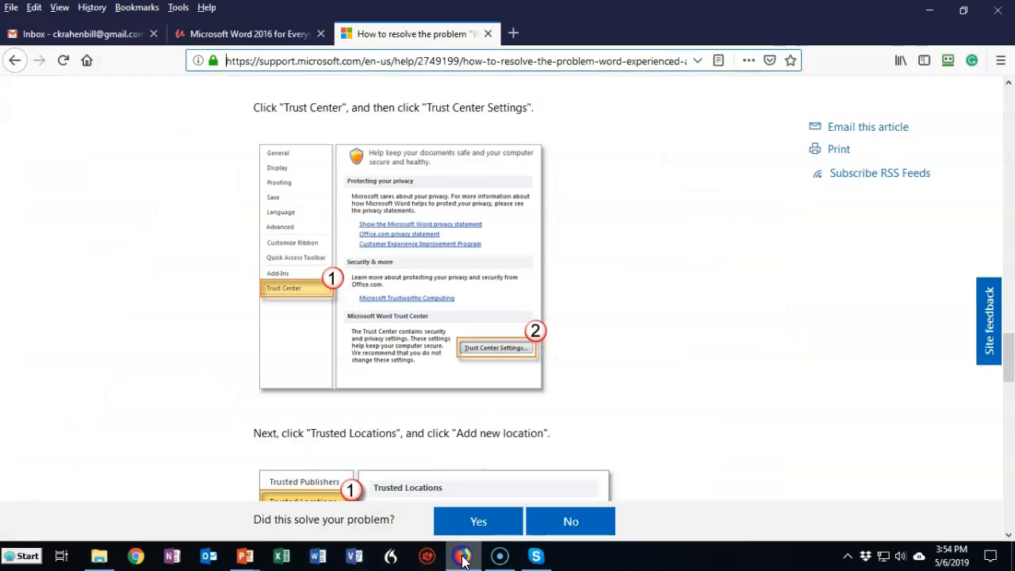
scroll(716, 329, down, 5)
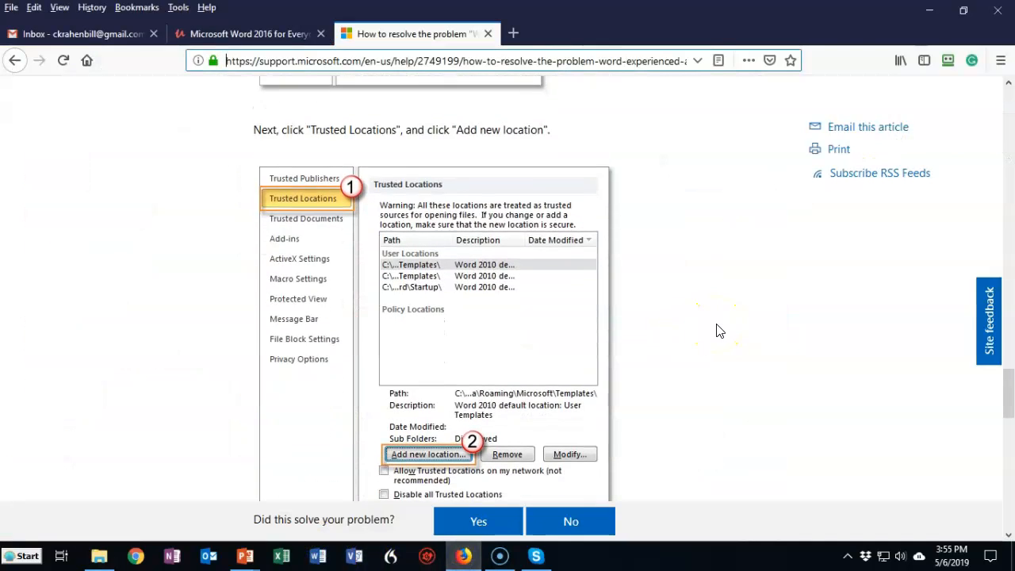
scroll(716, 328, down, 2)
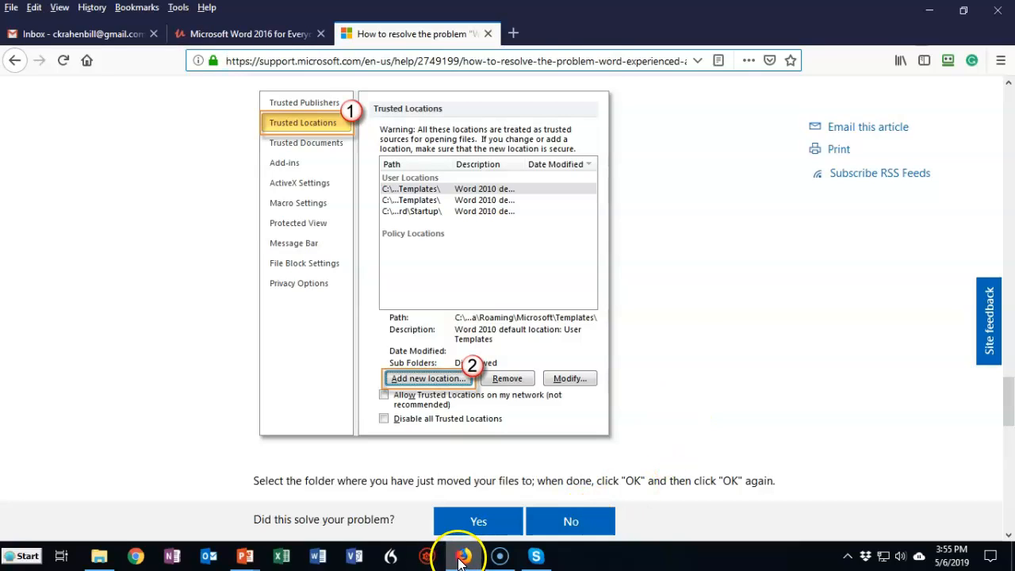
- Reopen ARTICLE - Role of Pen Testing - v2_NV.docx from File Explorer and display the Trusted Locations settings in Word's Trust Center
click(99, 556)
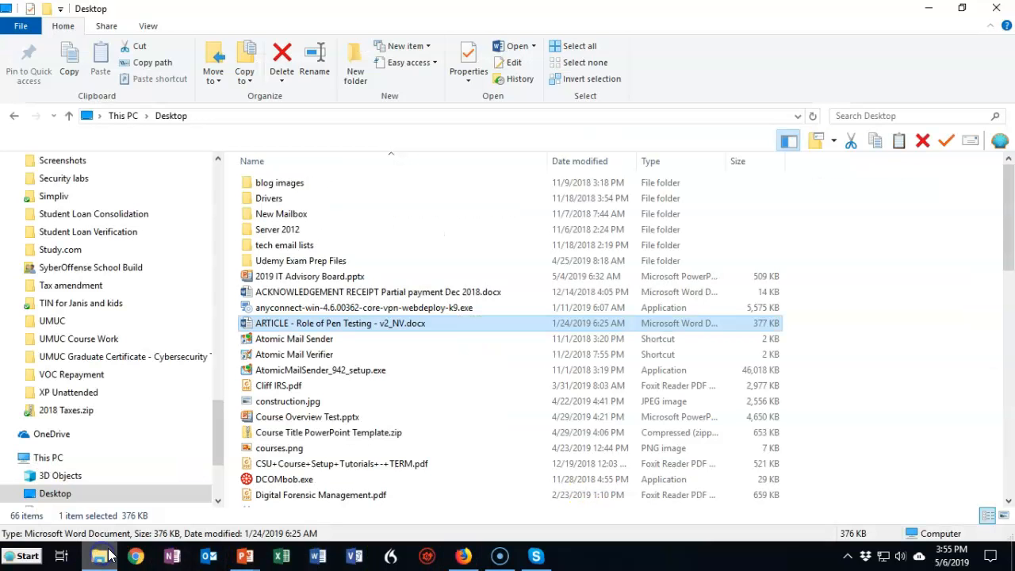
click(325, 325)
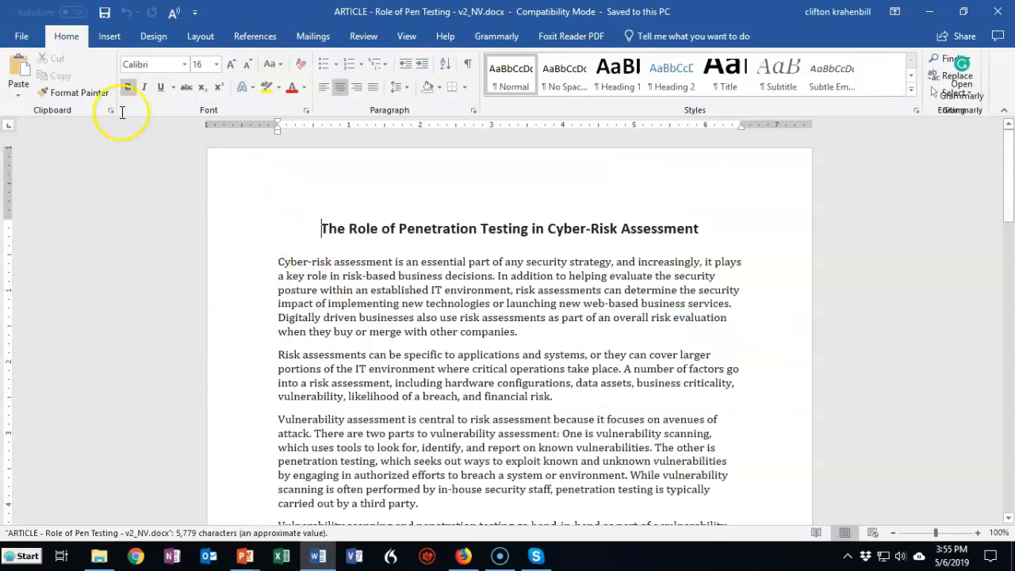
click(26, 44)
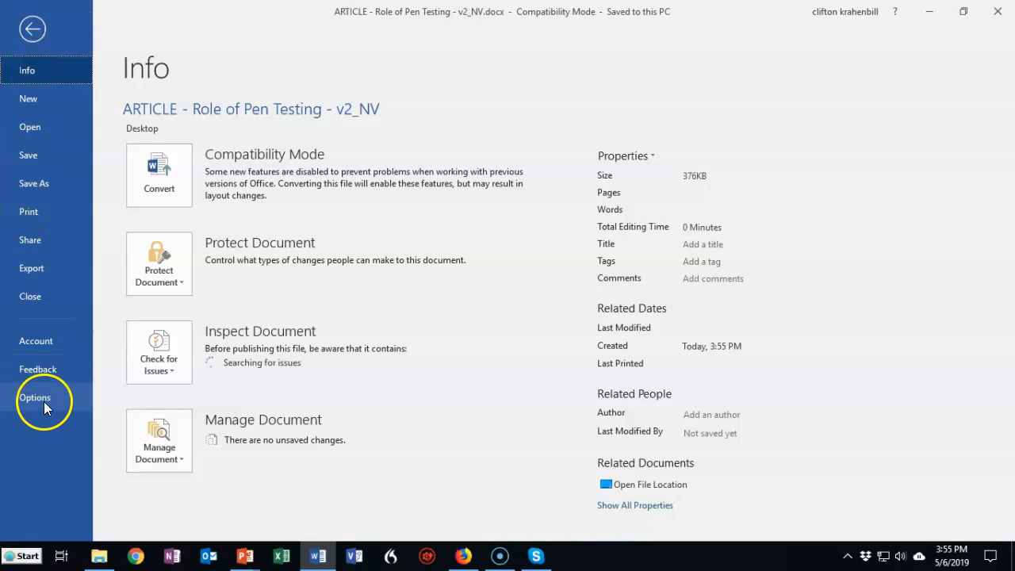
click(43, 401)
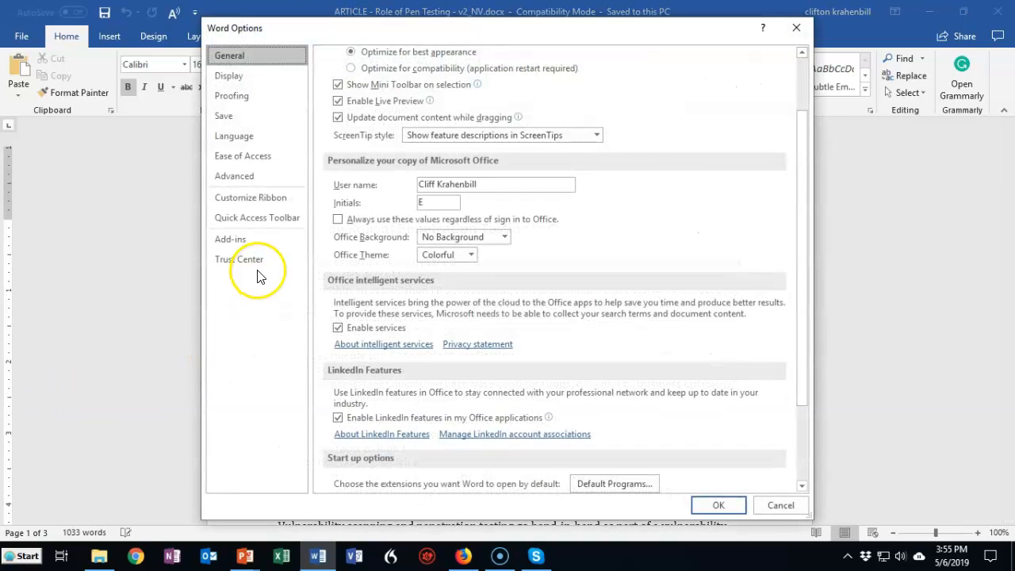
click(254, 269)
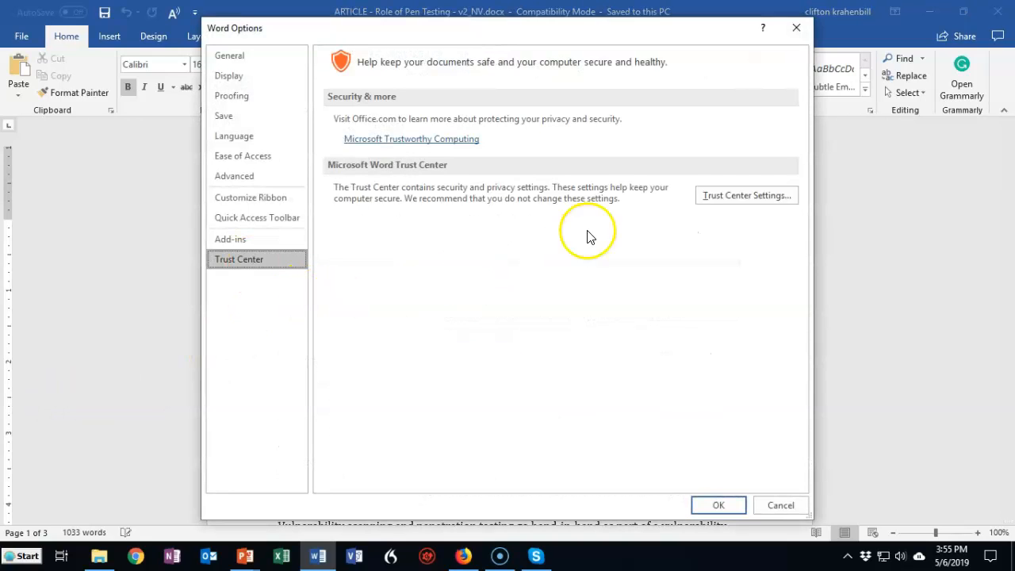
click(733, 198)
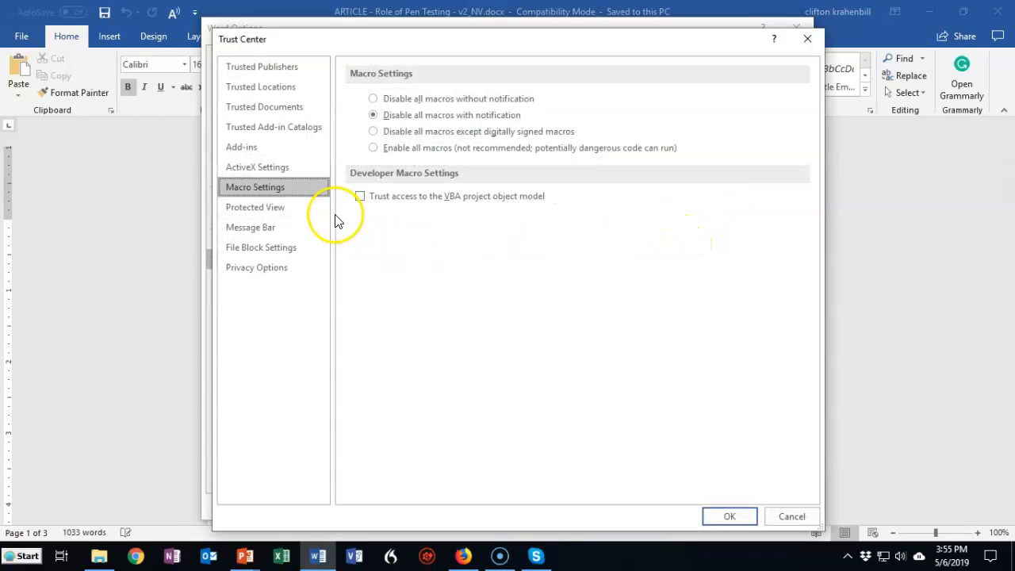
click(287, 88)
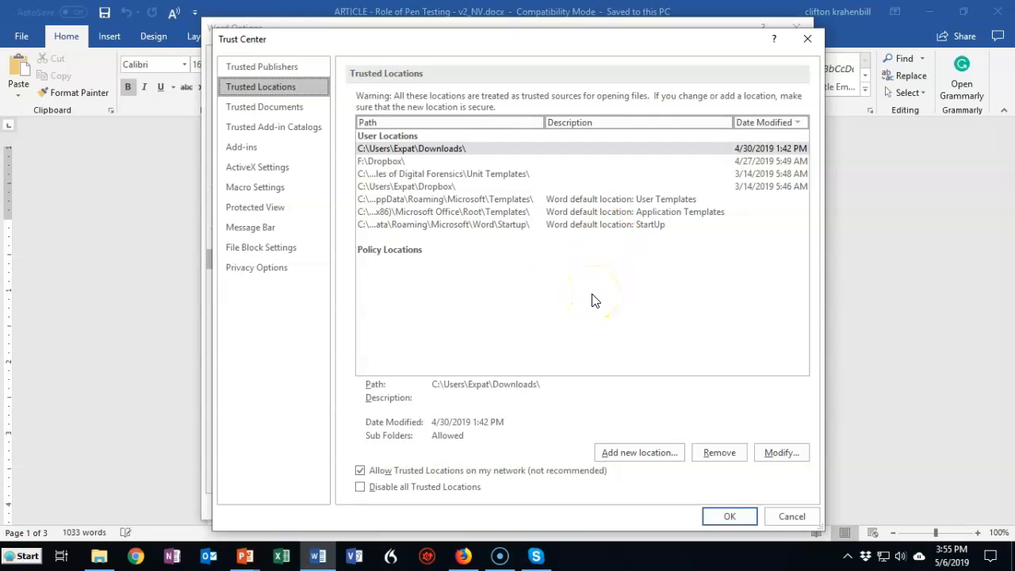
- Add the Desktop folder as a new trusted location with its subfolders also trusted, and confirm the Trust Center settings
click(634, 453)
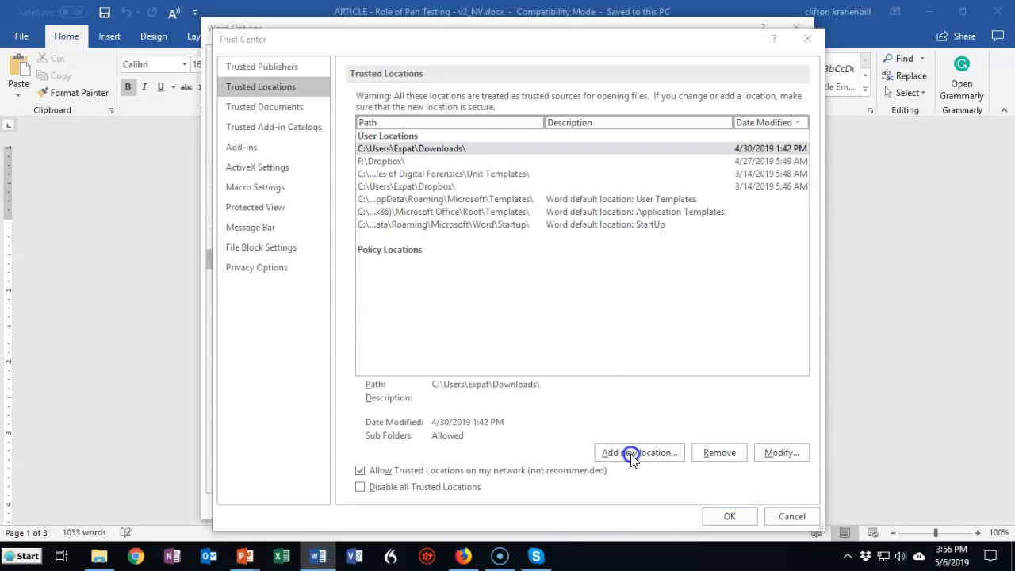
click(638, 278)
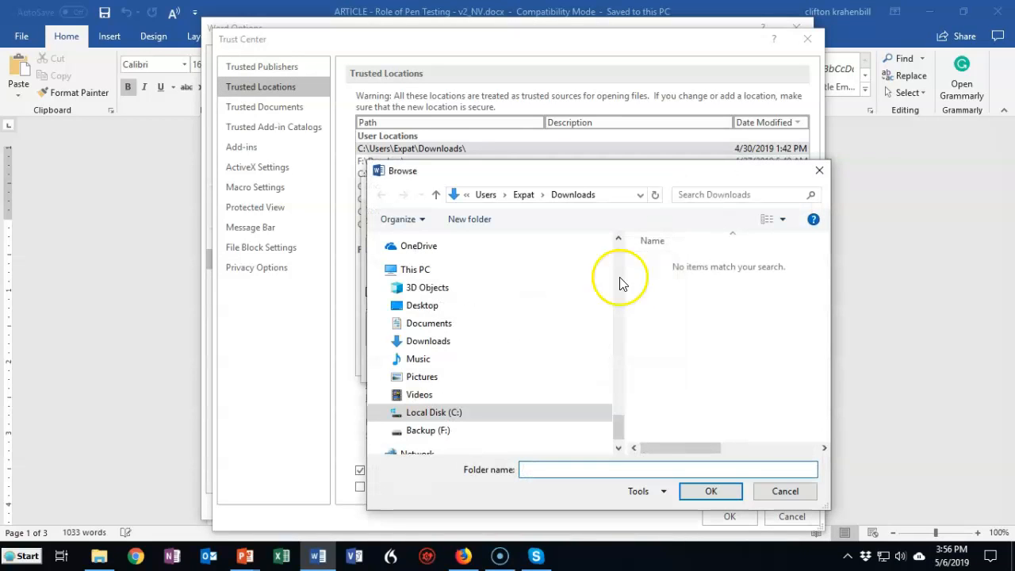
click(425, 308)
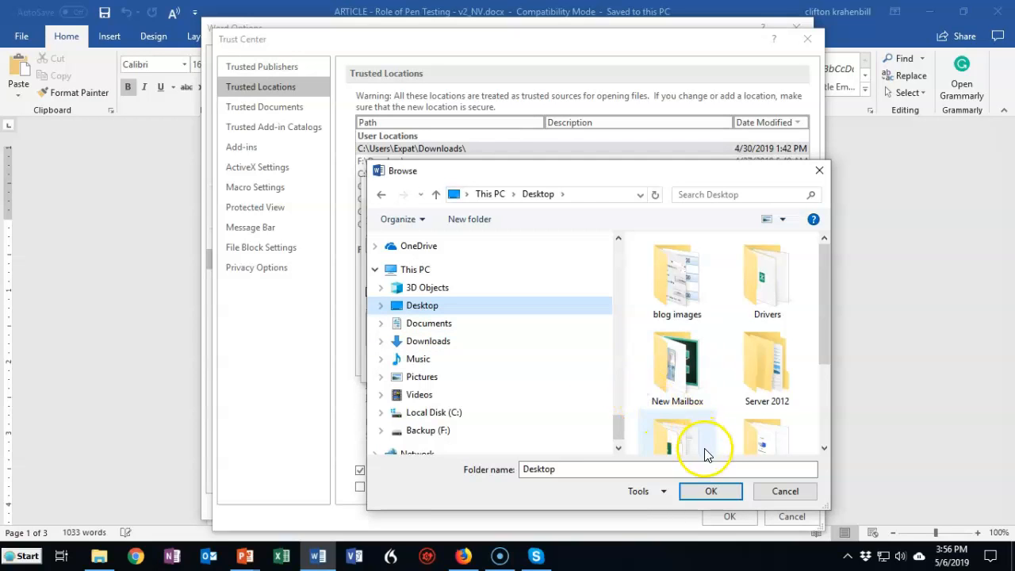
click(708, 491)
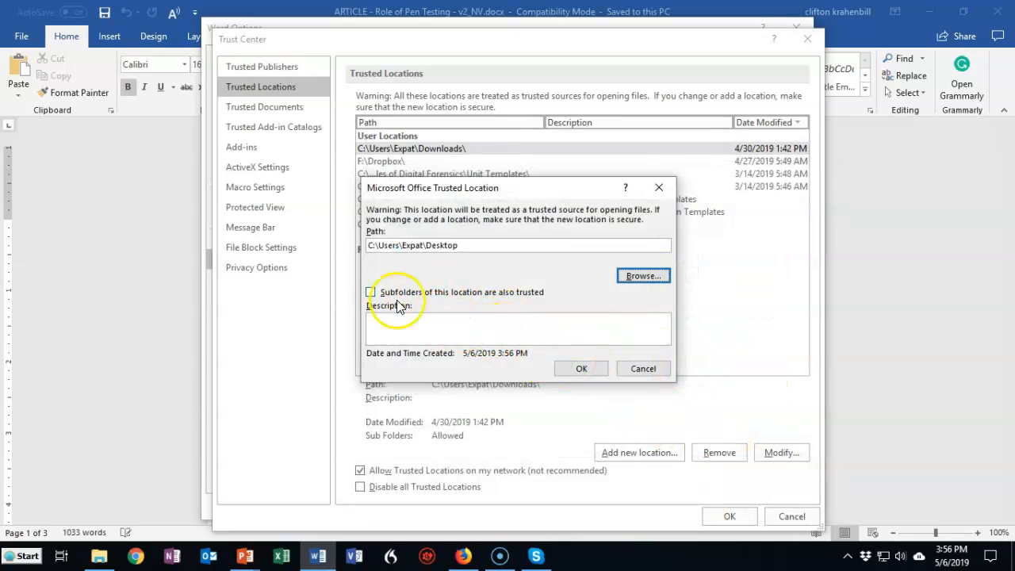
click(372, 292)
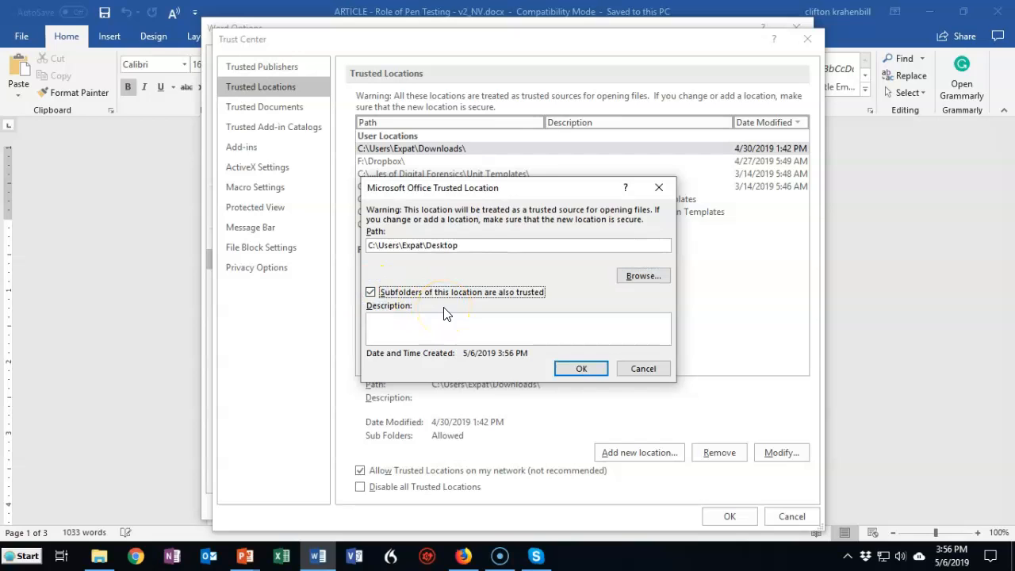
click(581, 369)
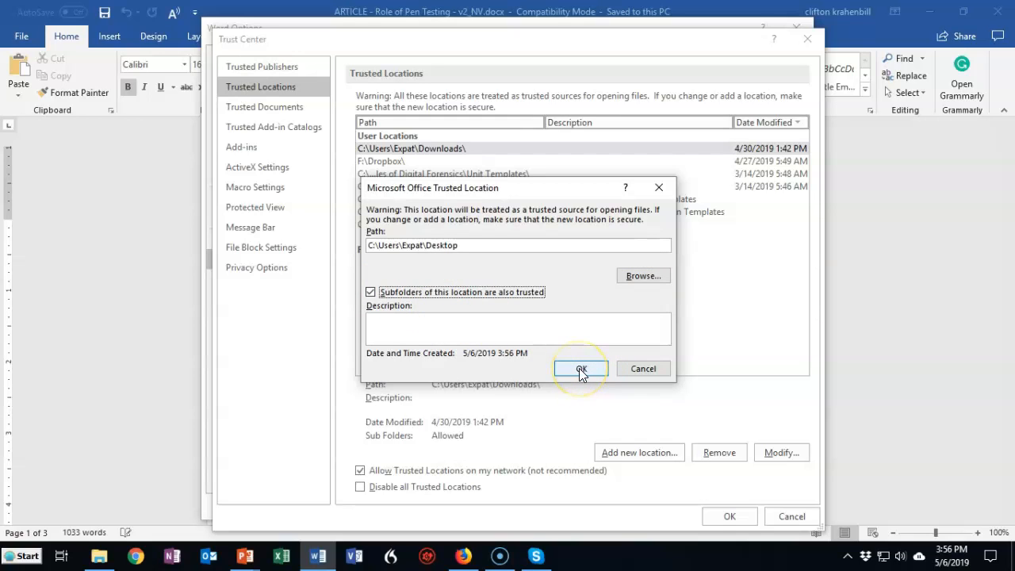
click(716, 514)
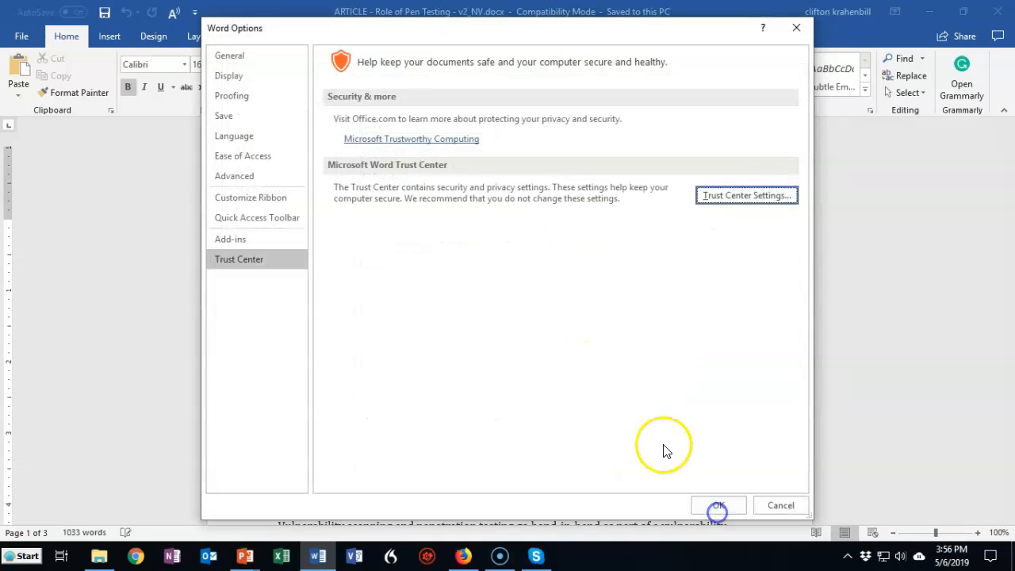